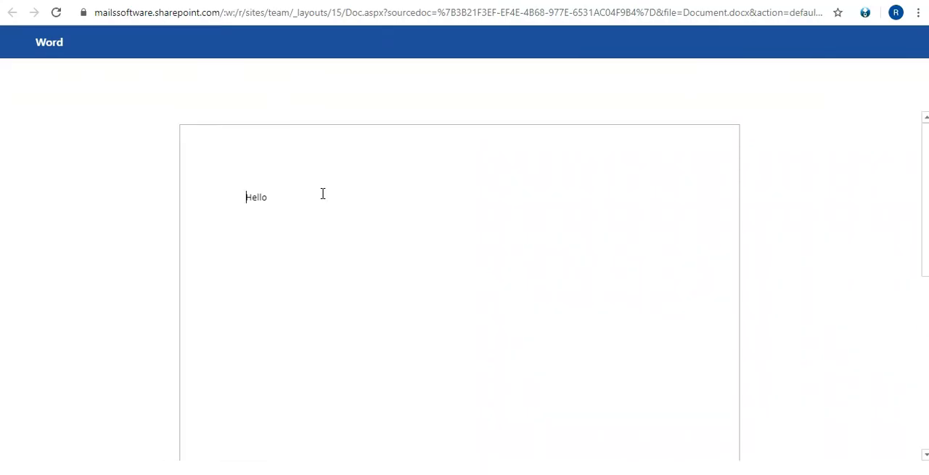
Add the line "Testing version history" below "Hello" in the Word document and return to the Documents library
click(323, 193)
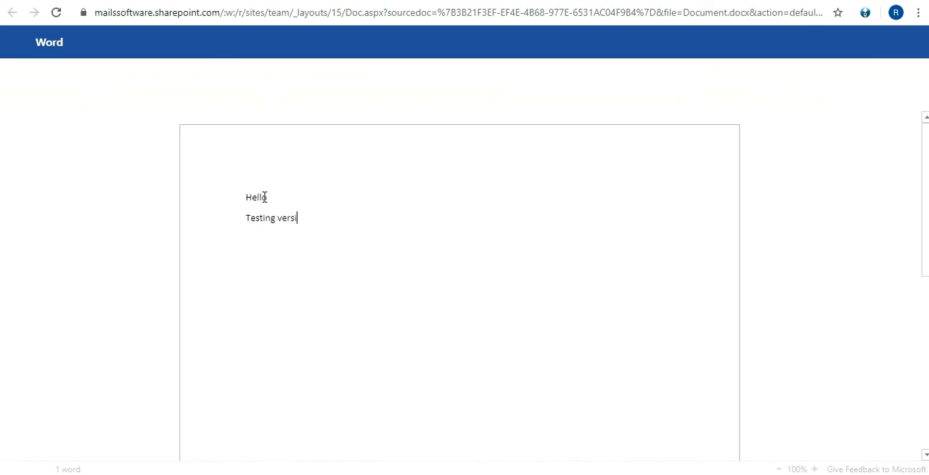
text(version history)
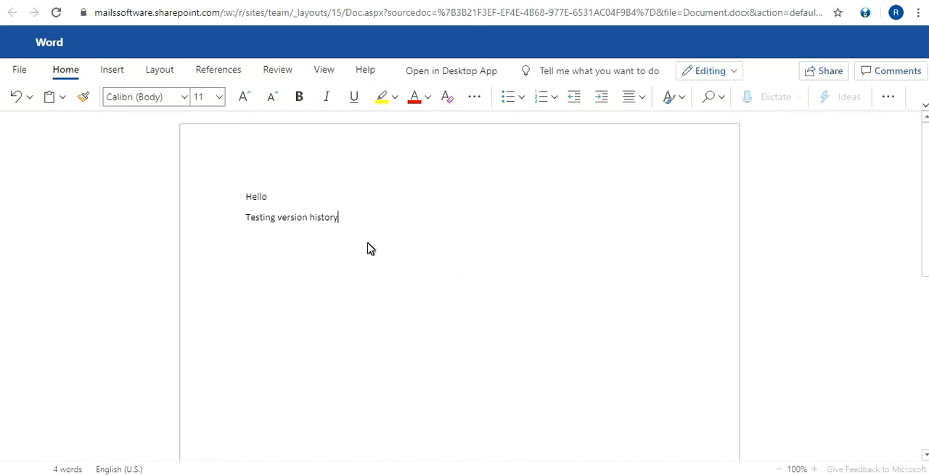
drag(250, 221, 280, 276)
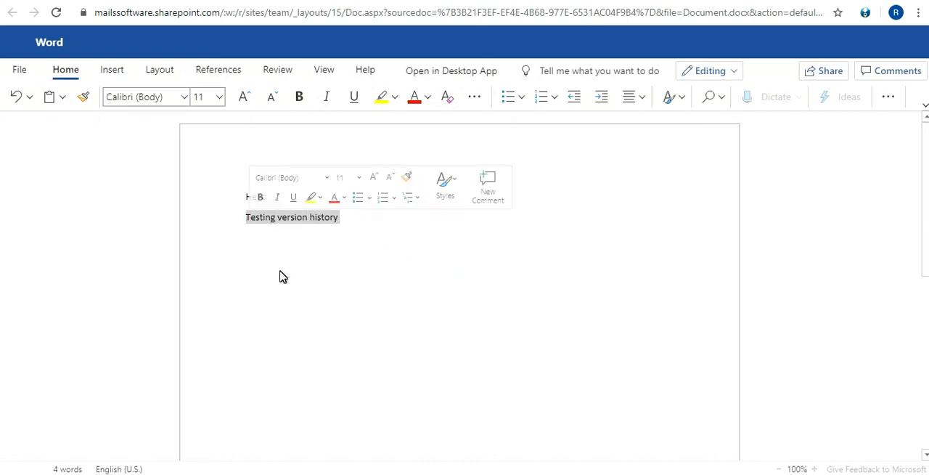
click(284, 263)
drag(312, 212, 278, 213)
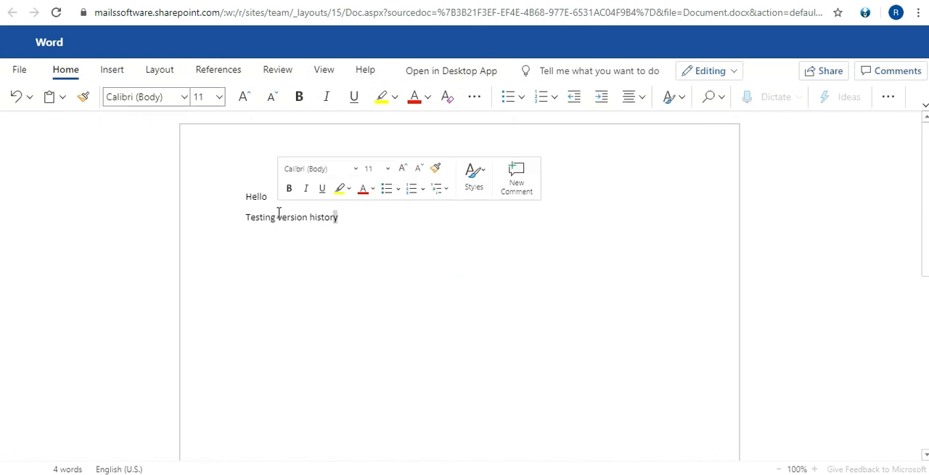
click(302, 249)
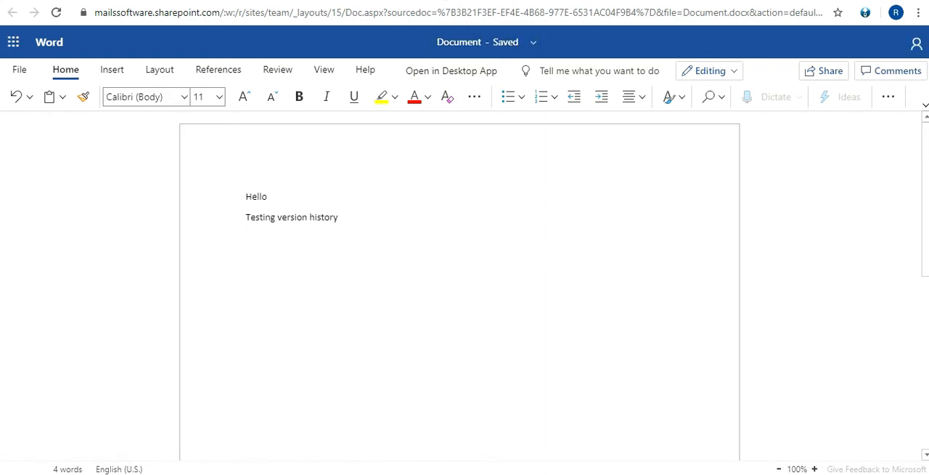
click(446, 1)
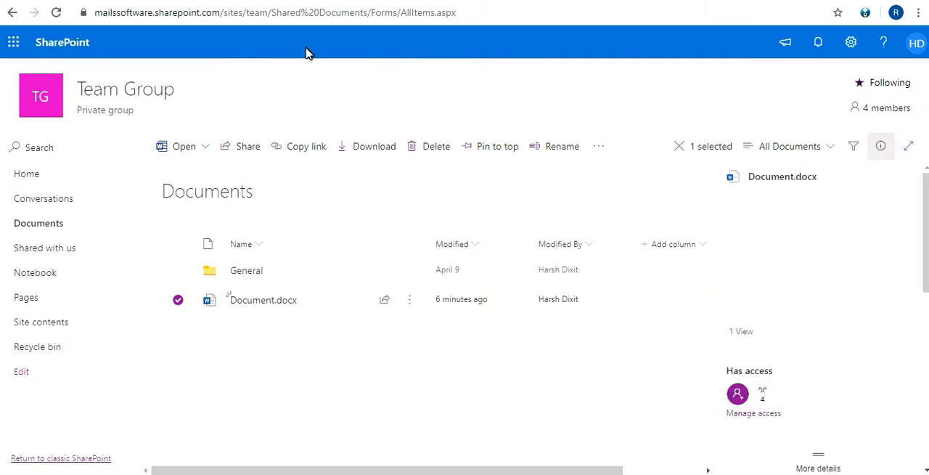
Review the version history of Document.docx in the Documents library, and close it
click(311, 420)
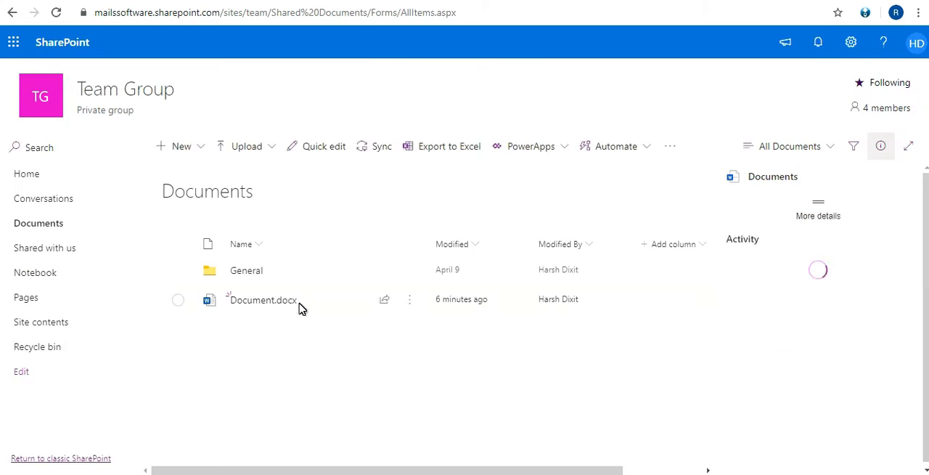
mouse_move(256, 305)
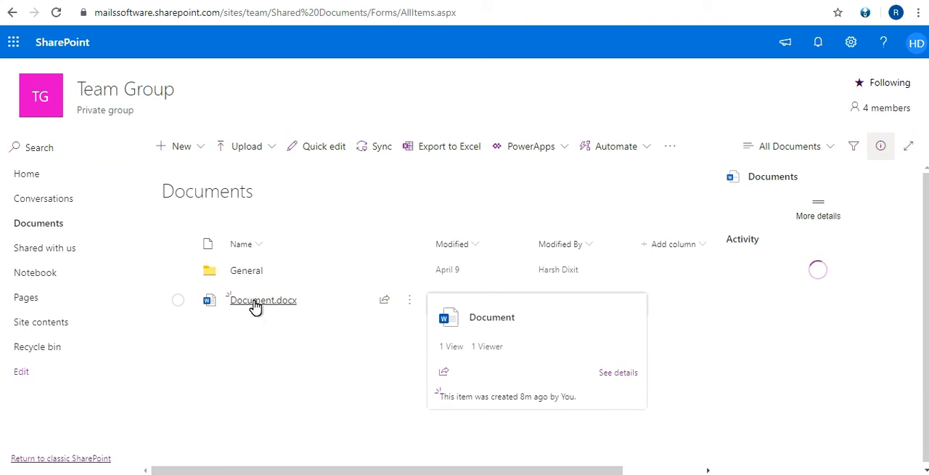
right_click(256, 306)
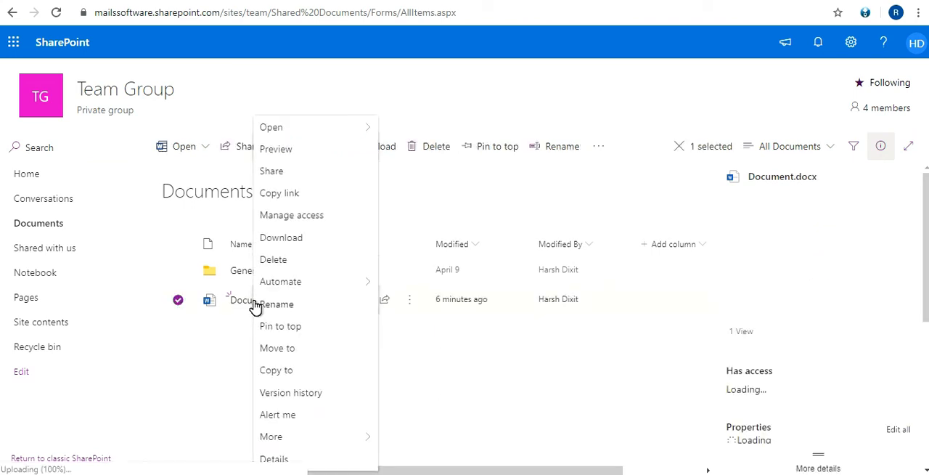
click(317, 395)
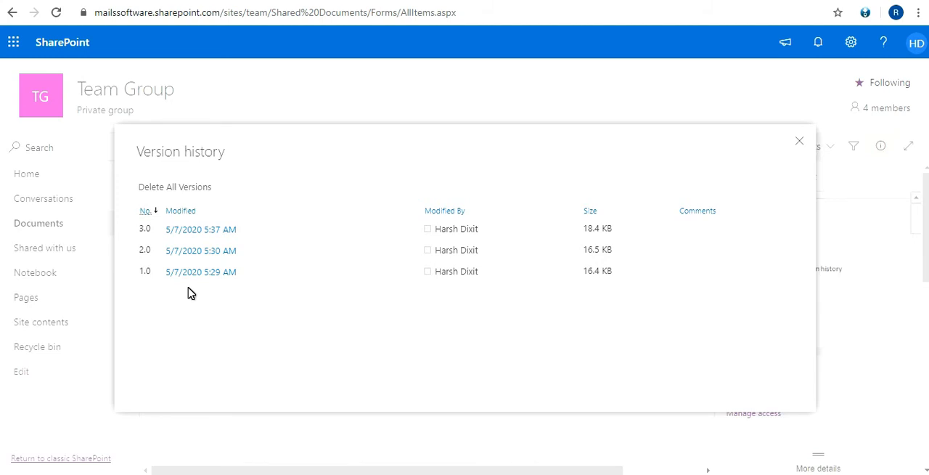
mouse_move(229, 258)
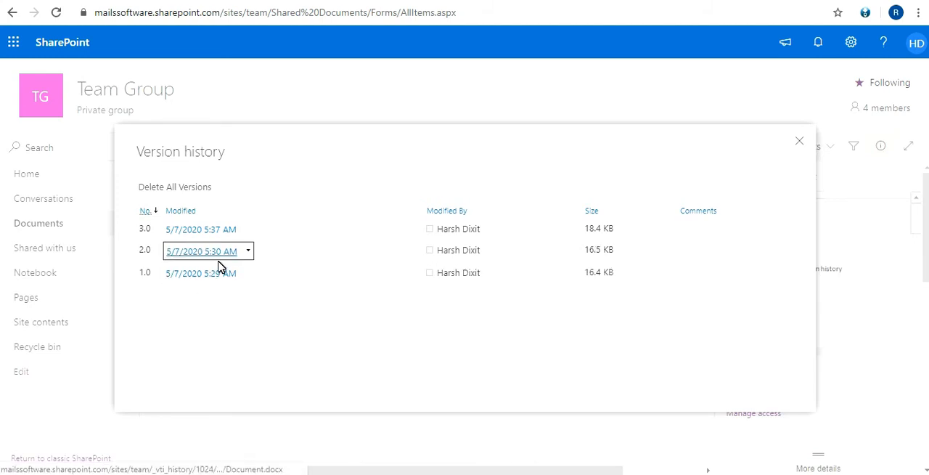
mouse_move(235, 234)
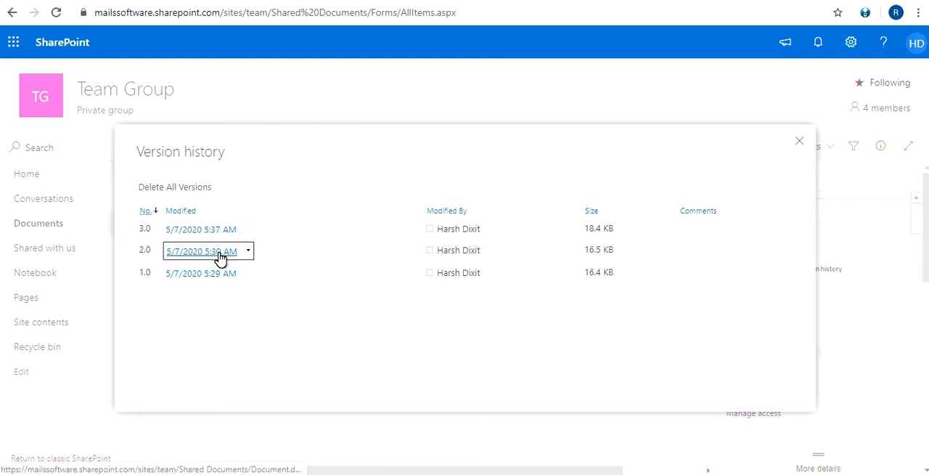
click(243, 435)
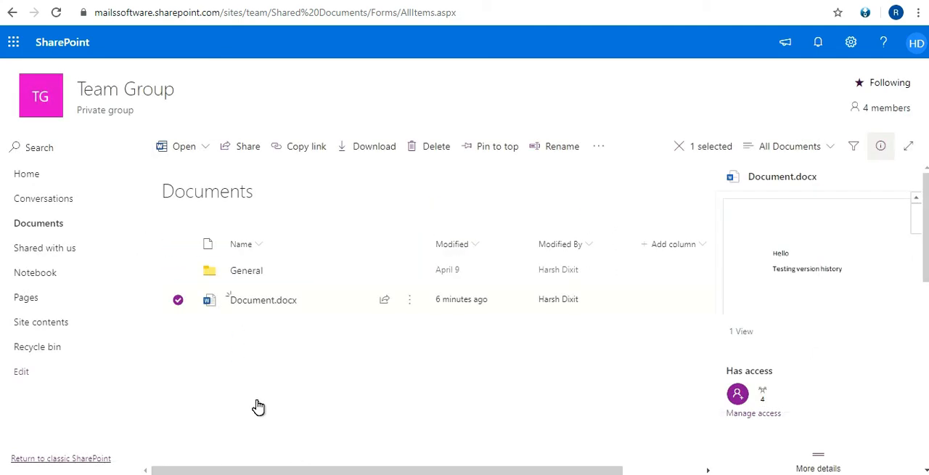
Reopen Document.docx and add the line "Testing again" below "Testing version history"
right_click(281, 302)
click(249, 299)
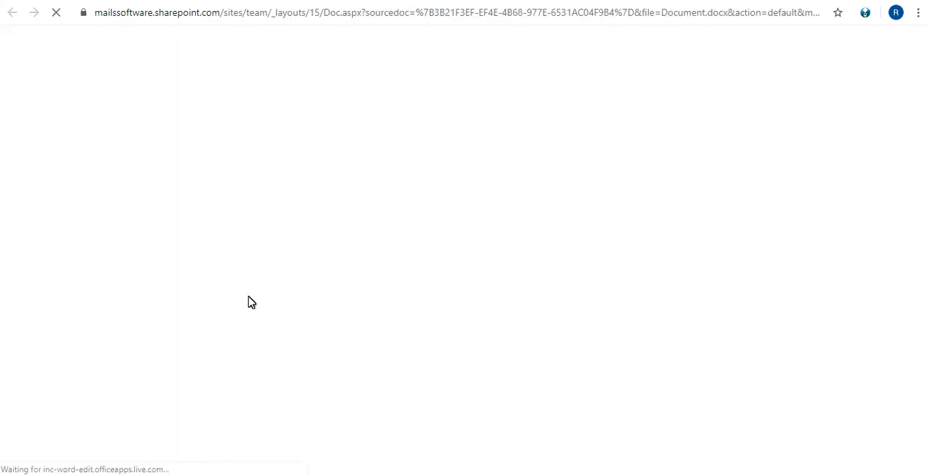
click(349, 230)
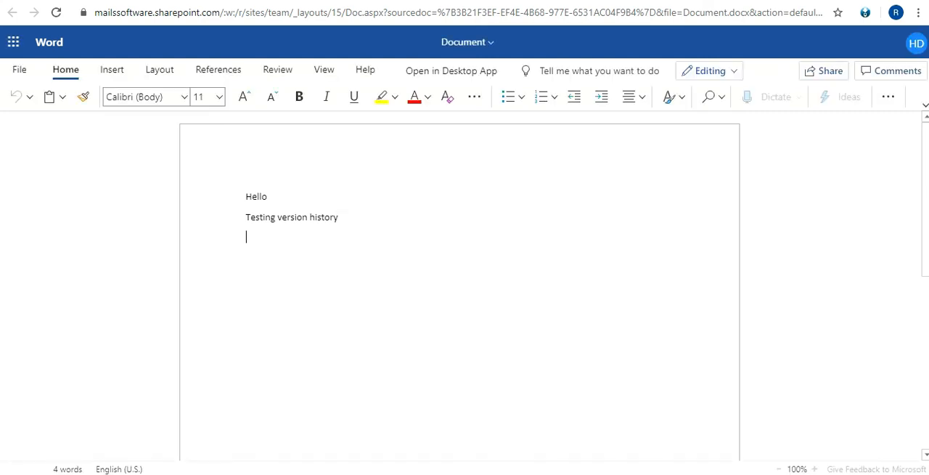
text(Testin)
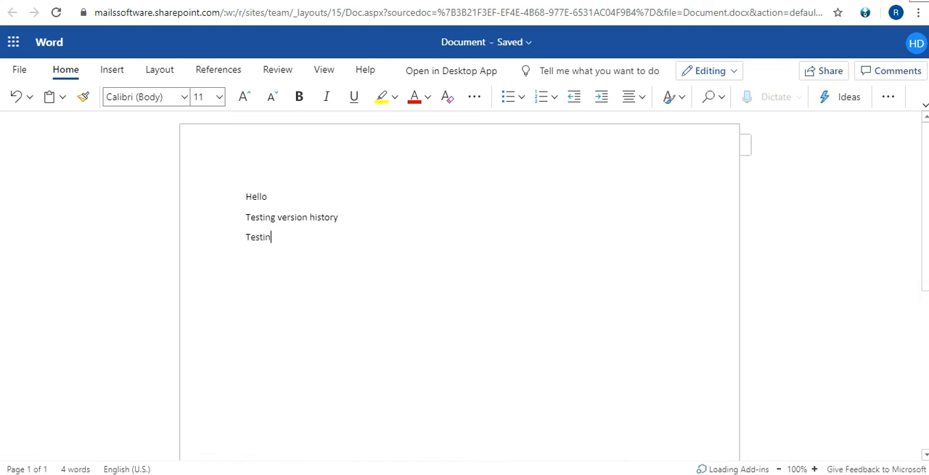
text(g again)
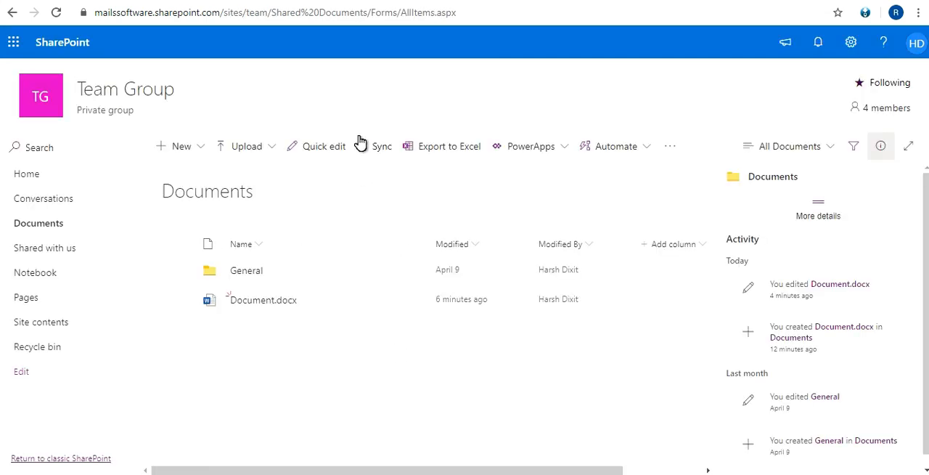
Download version 3.0 of Document.docx from its version history
right_click(288, 304)
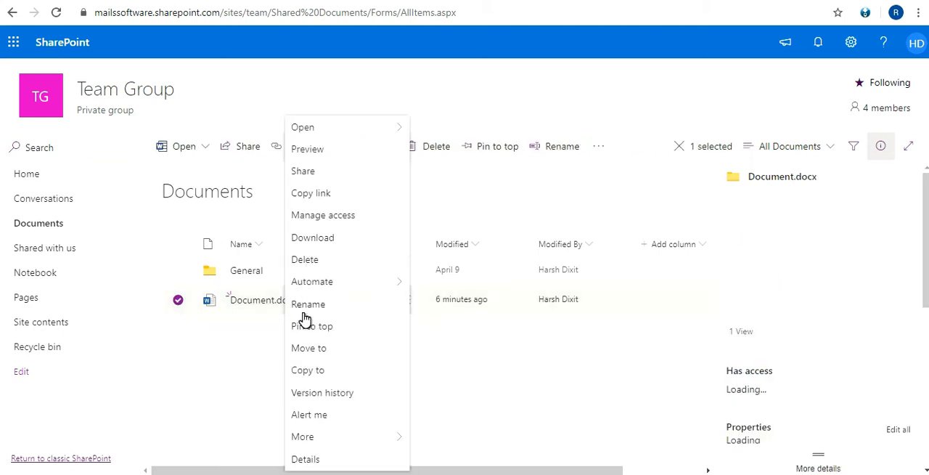
click(336, 398)
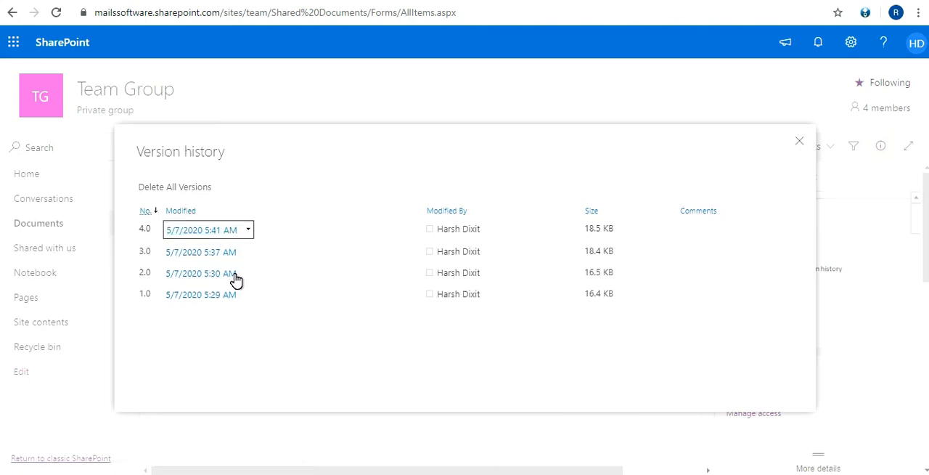
right_click(203, 255)
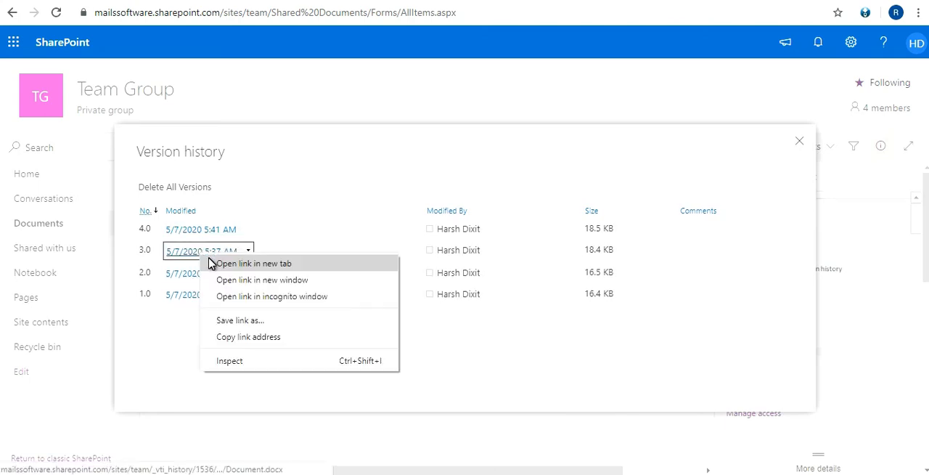
click(212, 263)
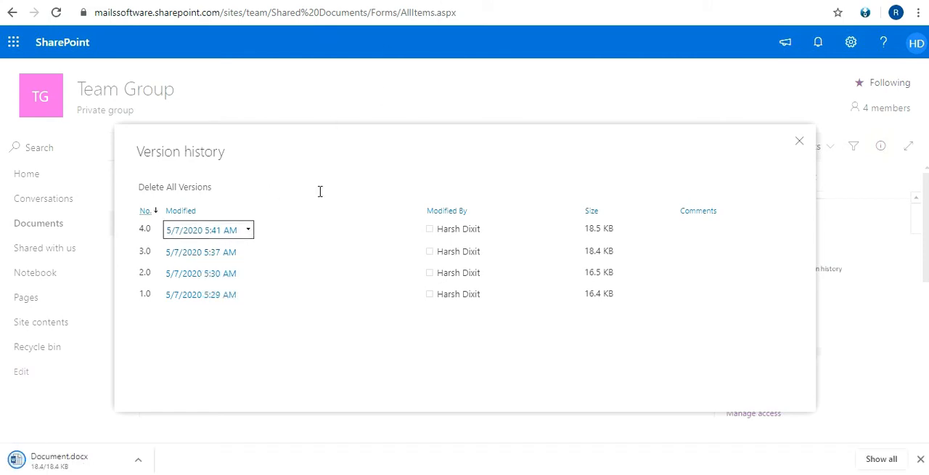
Open the downloaded Document.docx in desktop Word, dismiss the Office Activation Wizard and examine the text of the older version
click(83, 464)
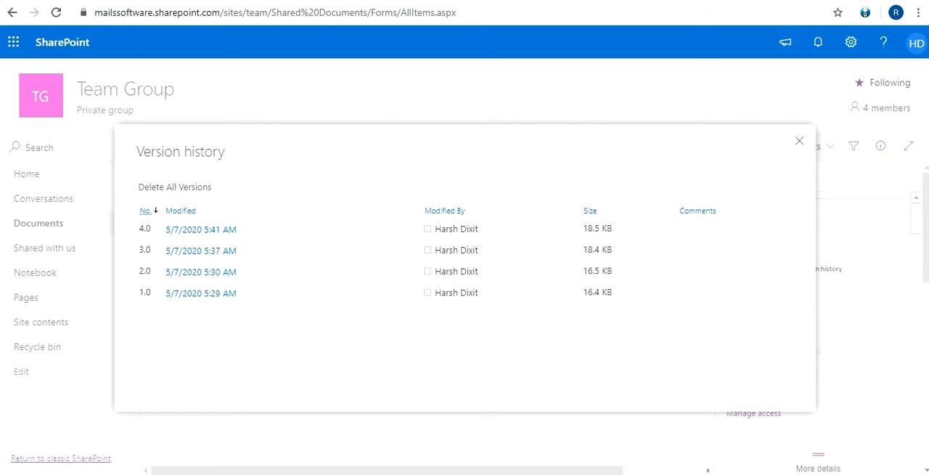
click(528, 472)
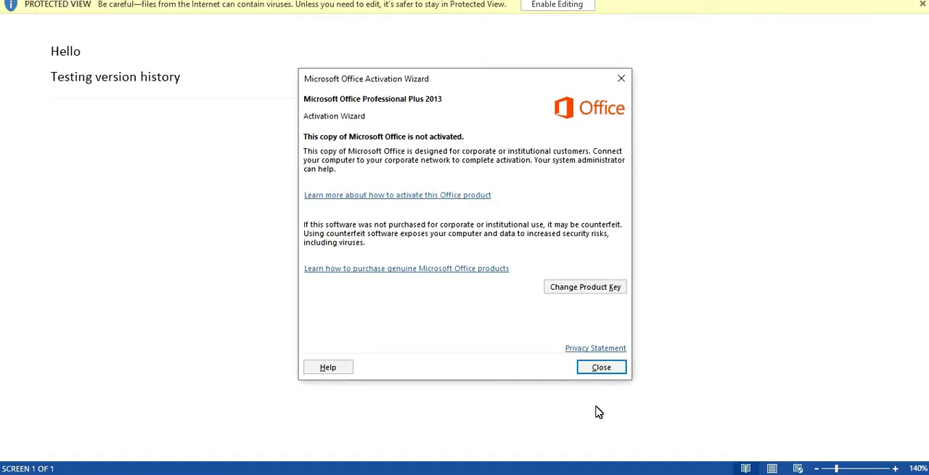
click(601, 368)
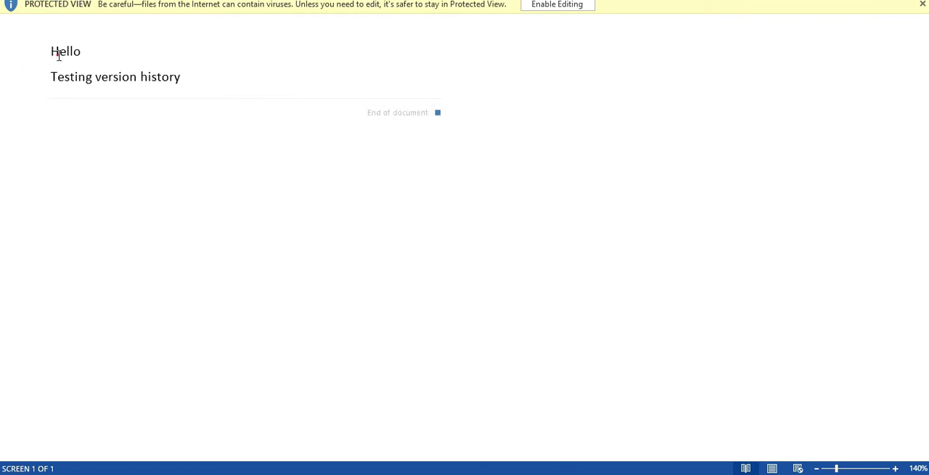
drag(66, 60, 178, 87)
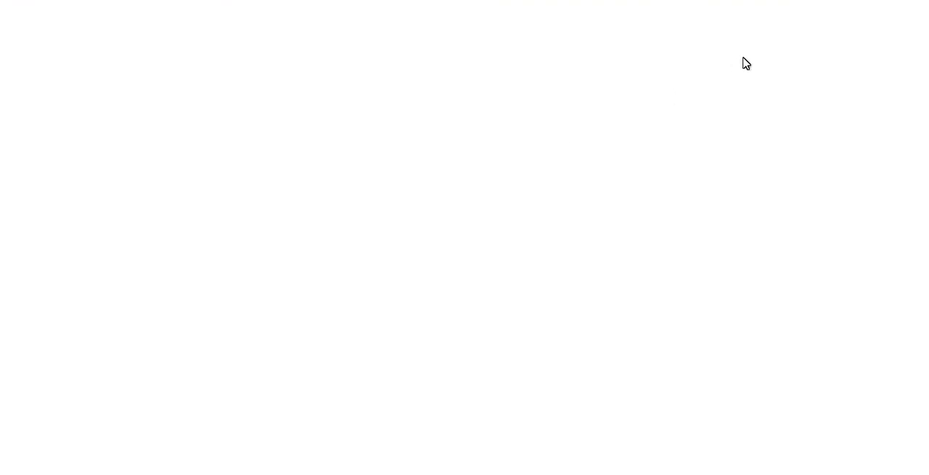
Open the current Document.docx from the Documents library and examine its full text for comparison with the older version
mouse_move(199, 240)
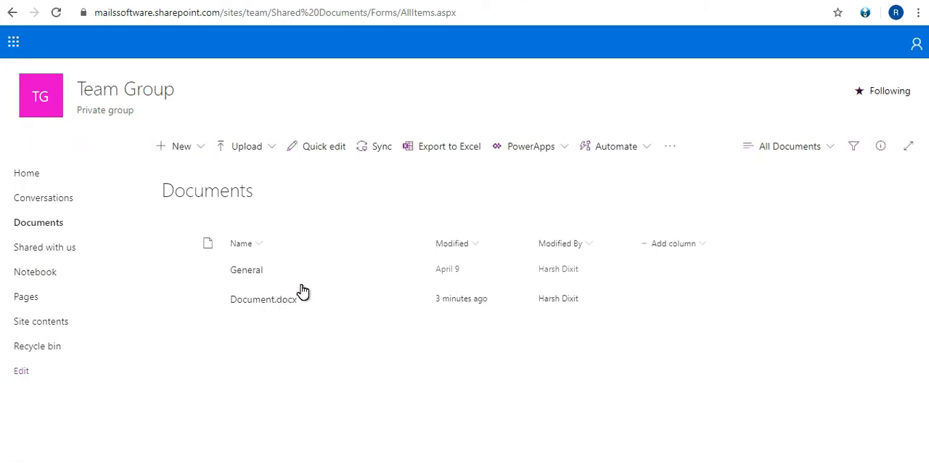
click(295, 299)
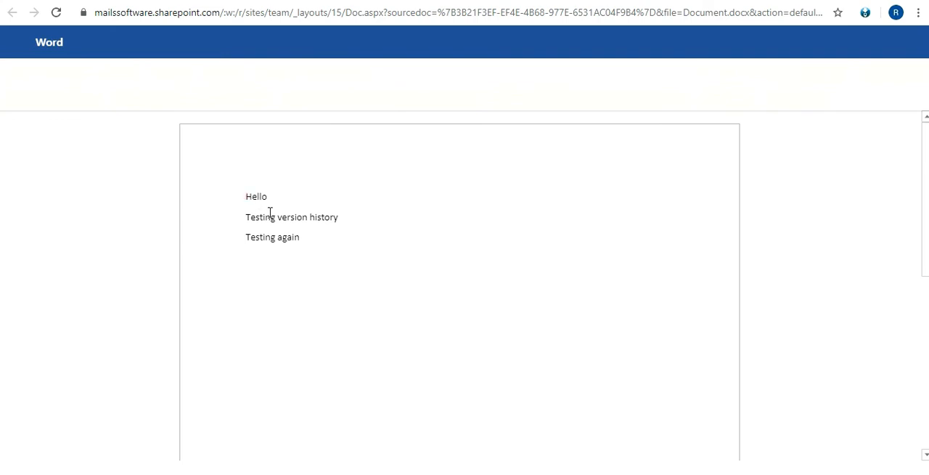
key(ctrl+a)
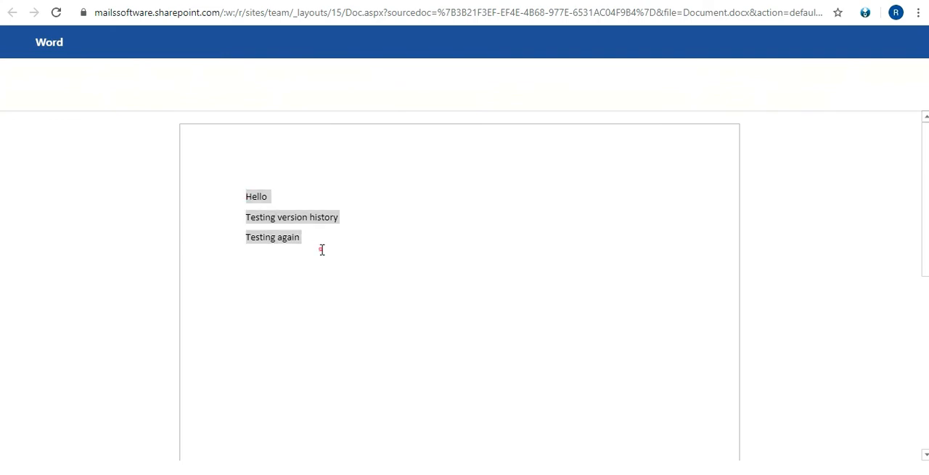
click(321, 249)
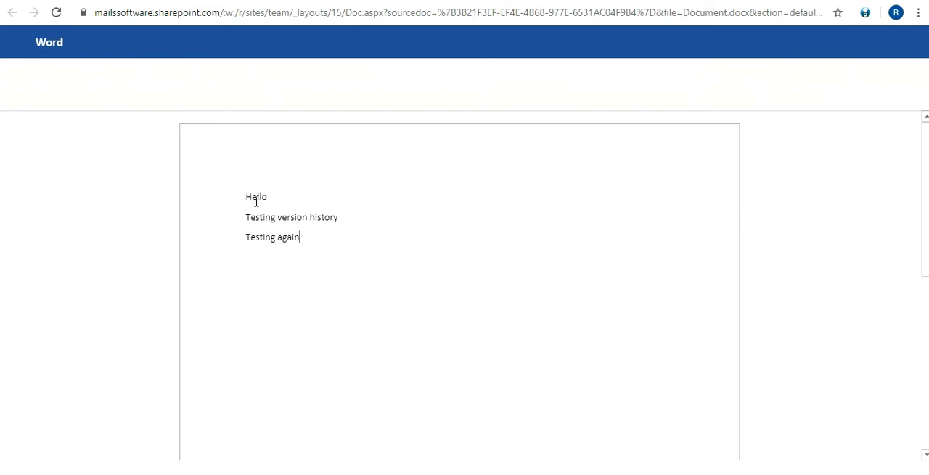
drag(246, 196, 317, 251)
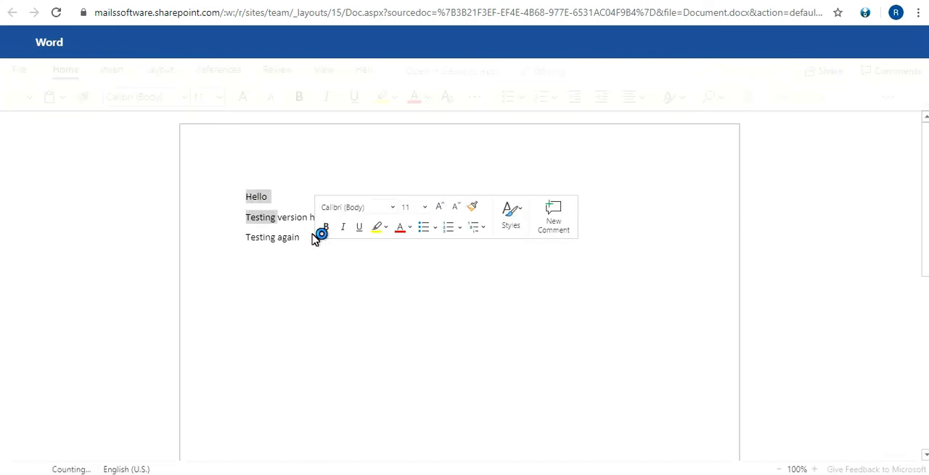
click(308, 237)
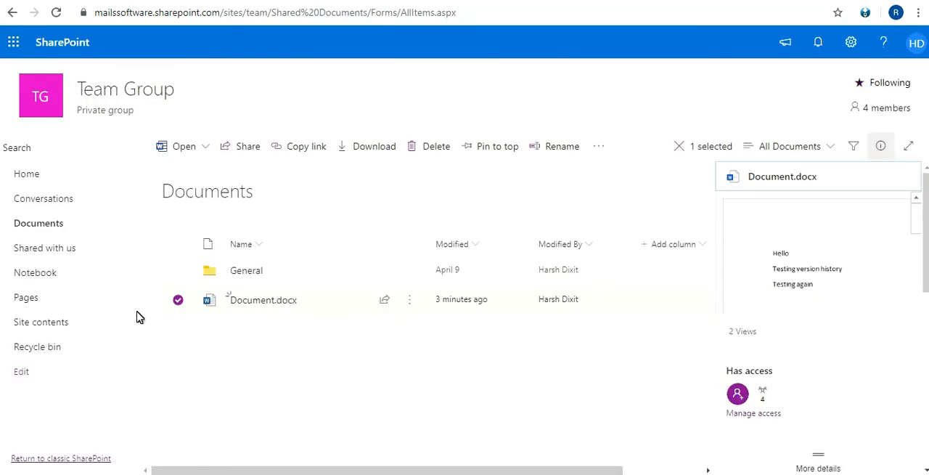
Open the ListTesting list from the team site's contents and inspect its web address
click(61, 325)
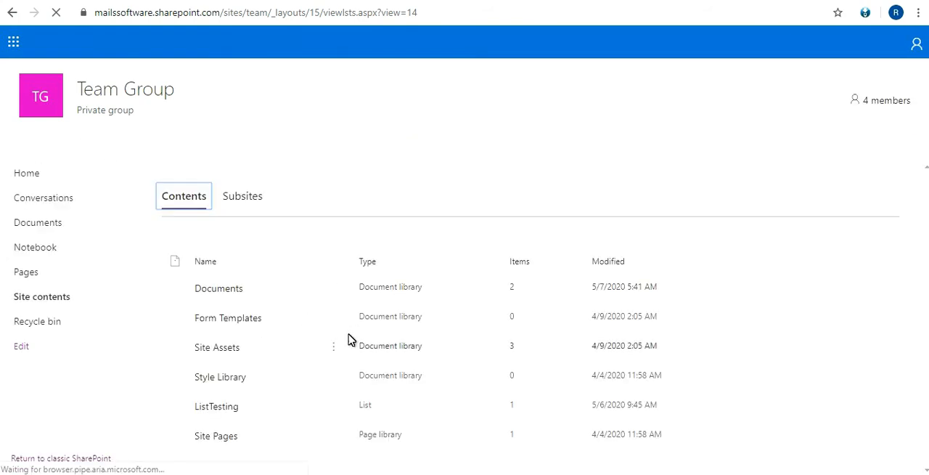
click(227, 412)
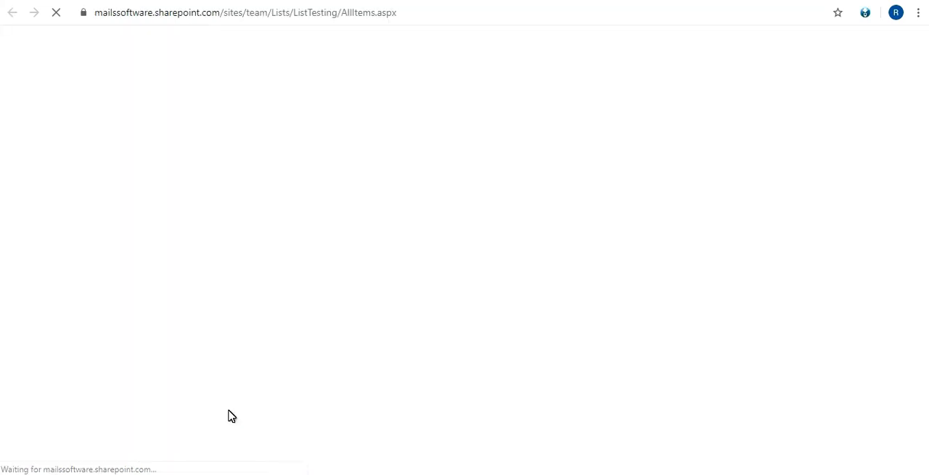
click(371, 10)
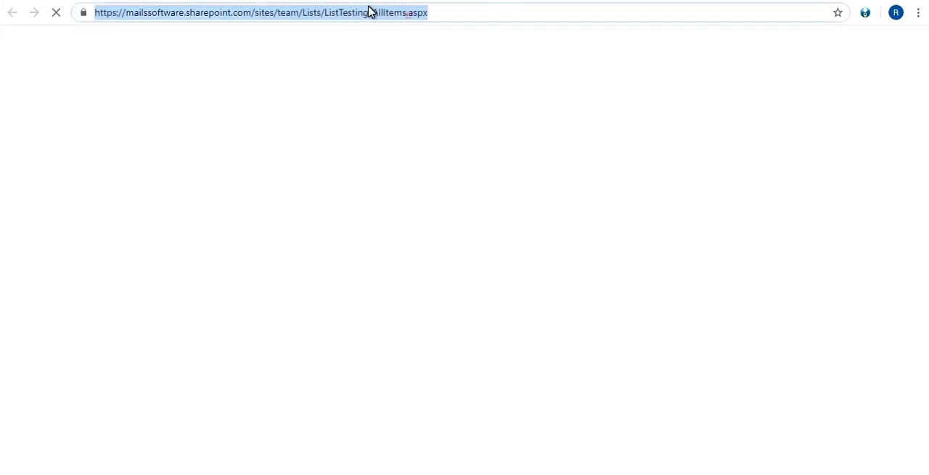
click(403, 10)
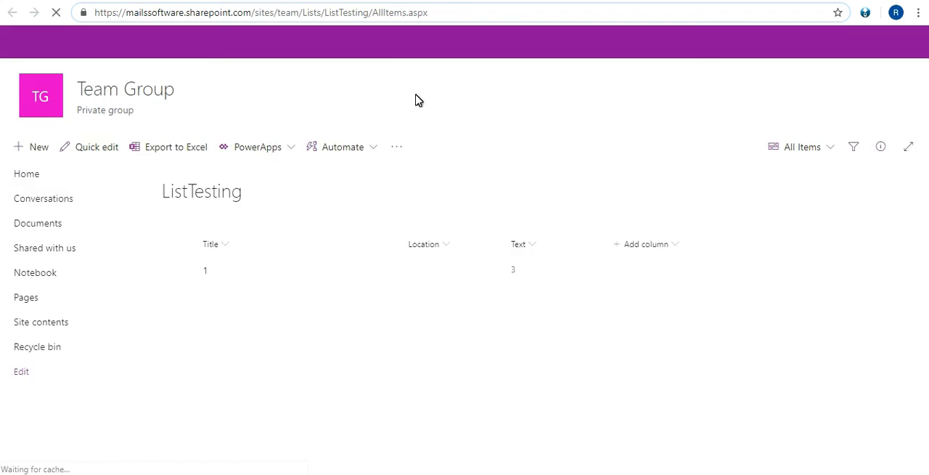
Open the versioning settings of the ListTesting list
click(294, 273)
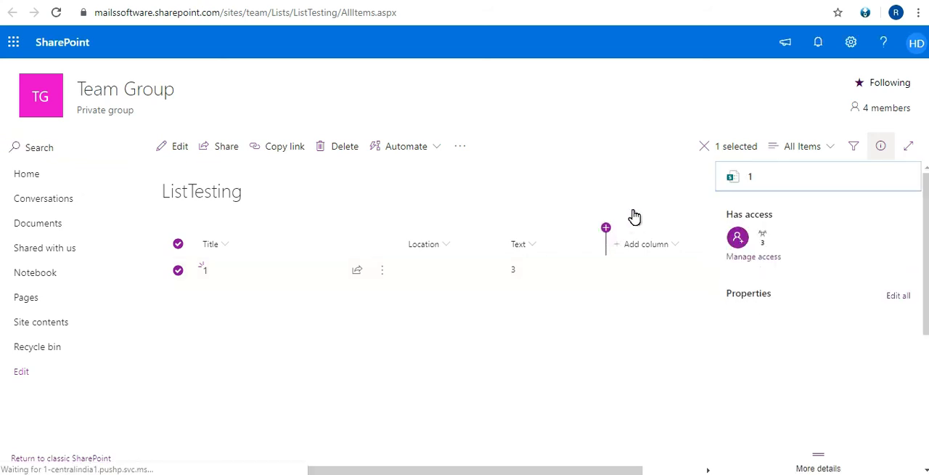
click(853, 45)
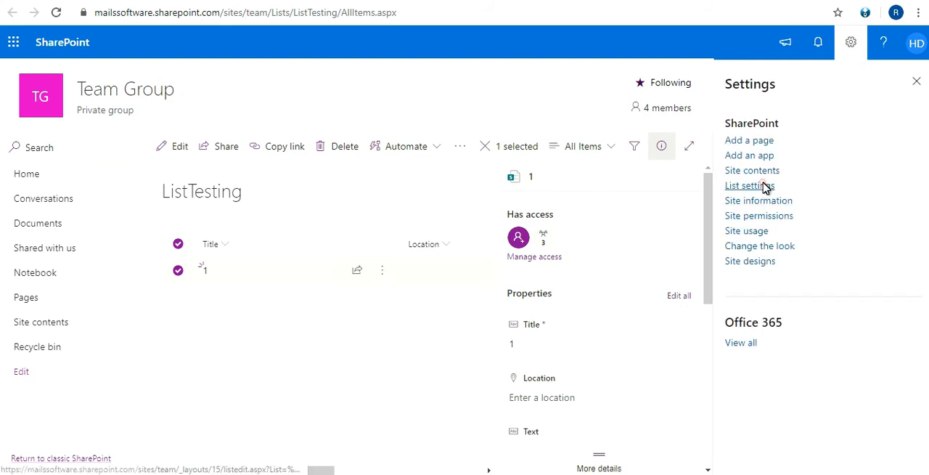
click(761, 186)
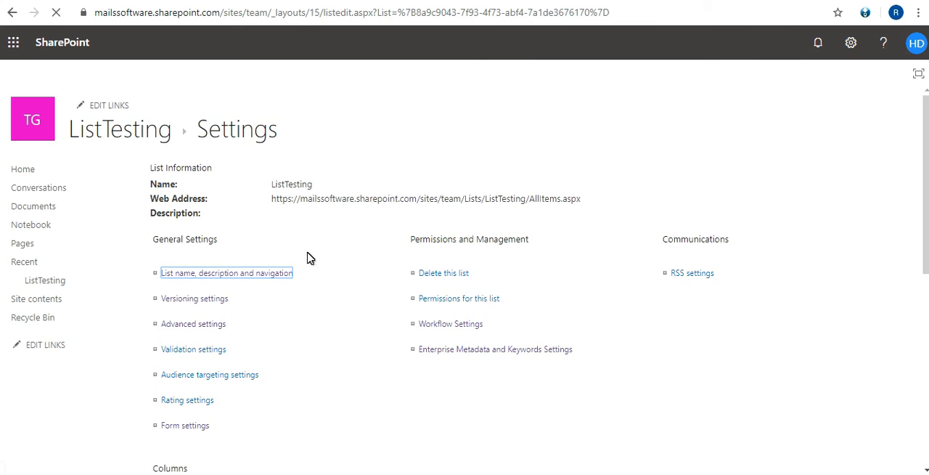
click(197, 301)
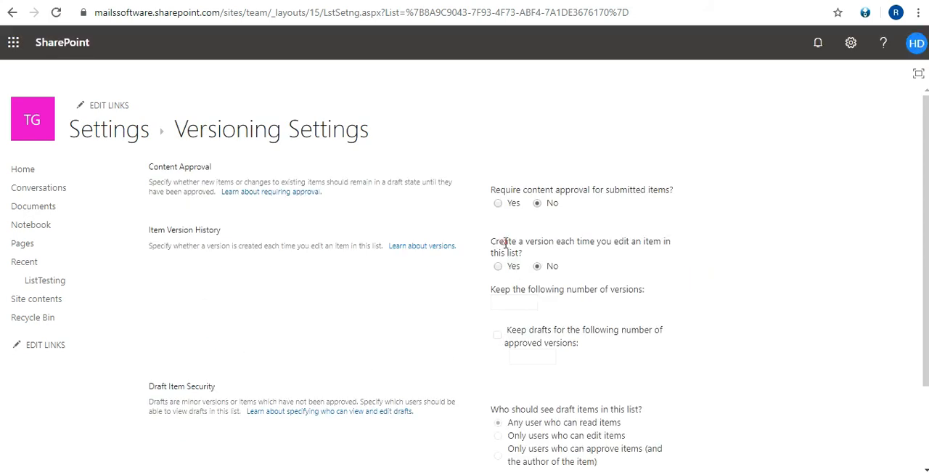
Enable creating a version each time an item in the list is edited
drag(493, 242, 648, 261)
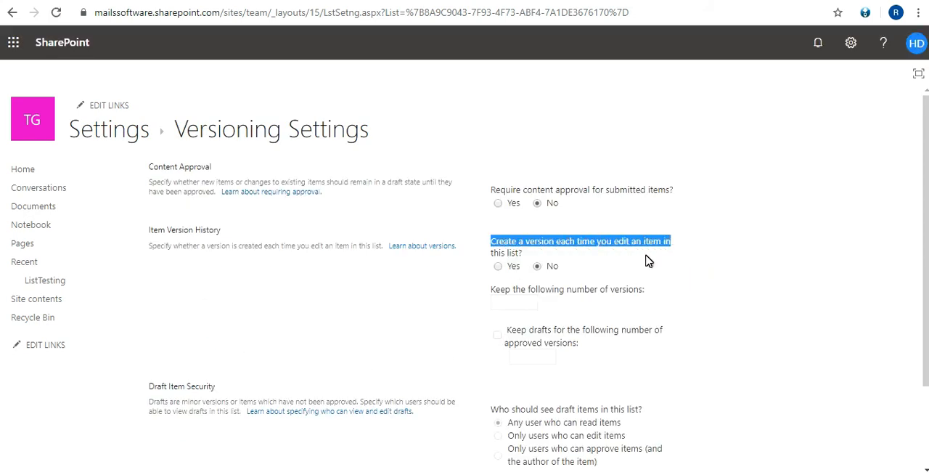
click(511, 251)
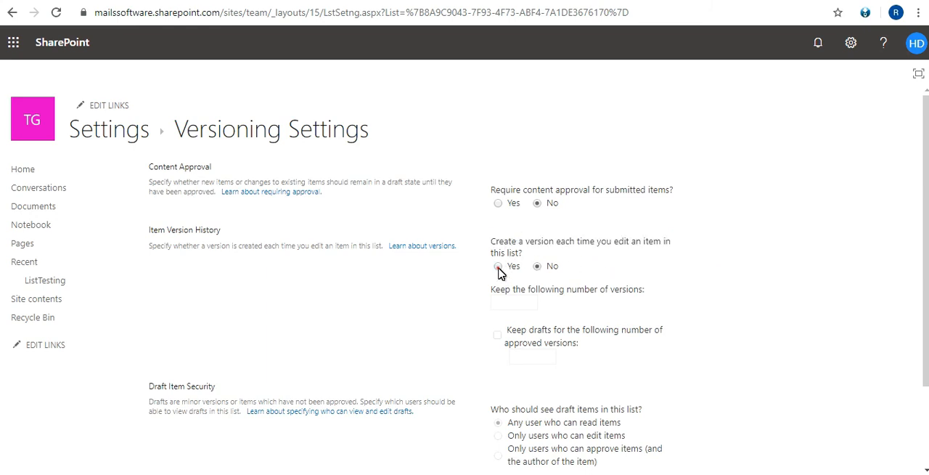
click(498, 267)
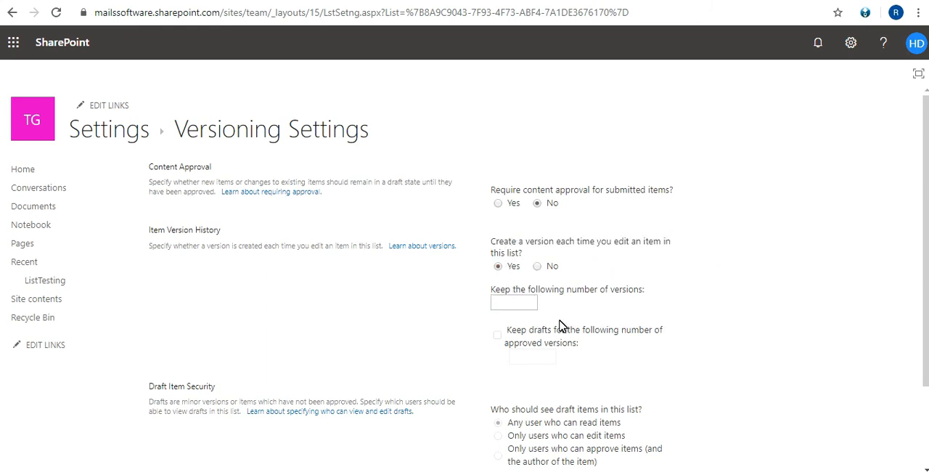
Set the number of versions to keep to 500 and save the versioning settings
scroll(563, 324, down, 1)
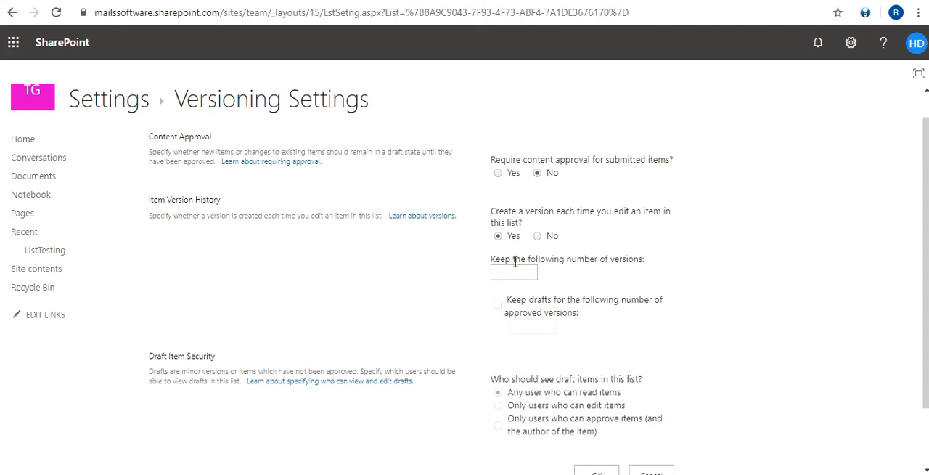
drag(515, 262, 639, 257)
click(642, 257)
double_click(633, 258)
click(524, 271)
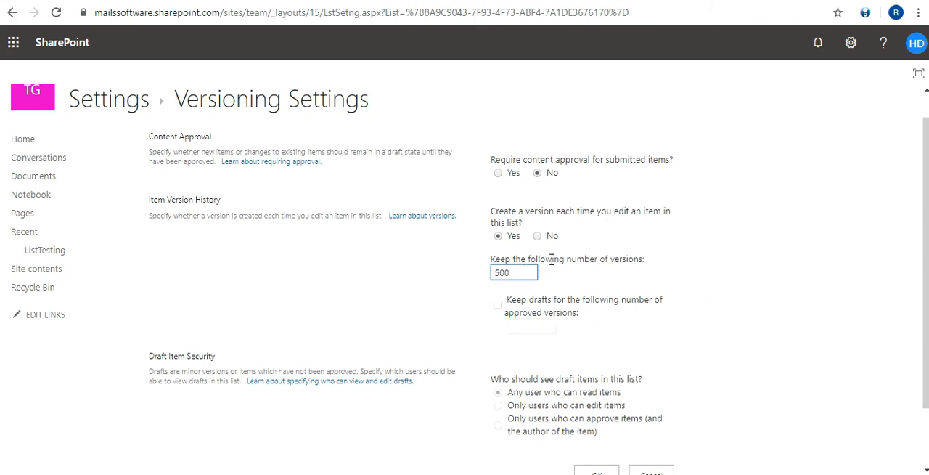
triple_click(553, 259)
click(556, 259)
triple_click(556, 259)
click(520, 272)
drag(502, 271, 506, 263)
triple_click(506, 261)
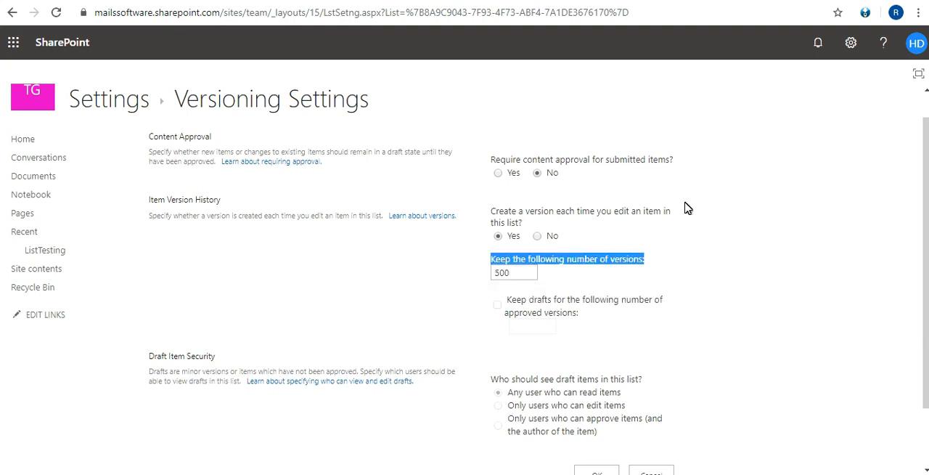
scroll(925, 247, down, 1)
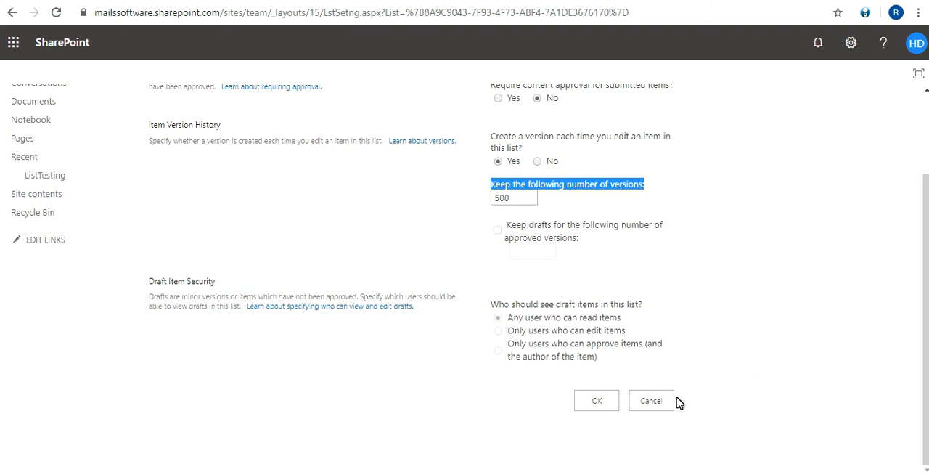
click(598, 401)
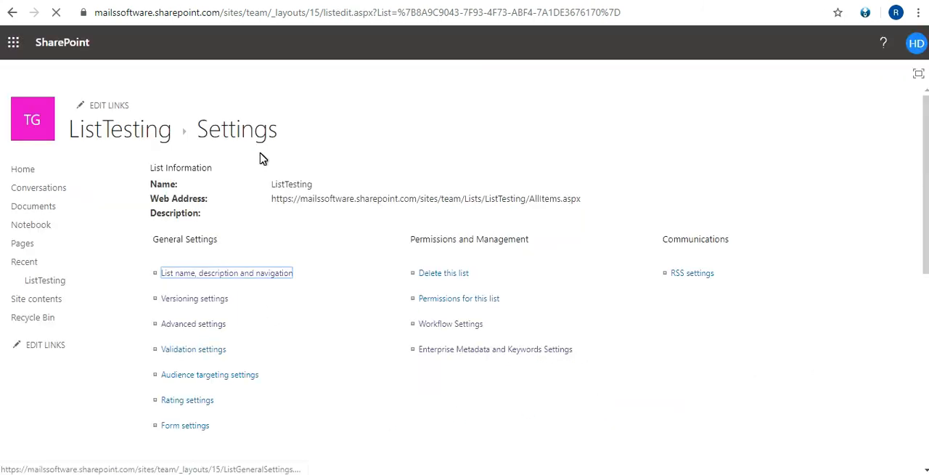
Leave the ListTesting settings, return to the team site's contents page and reload it
click(92, 136)
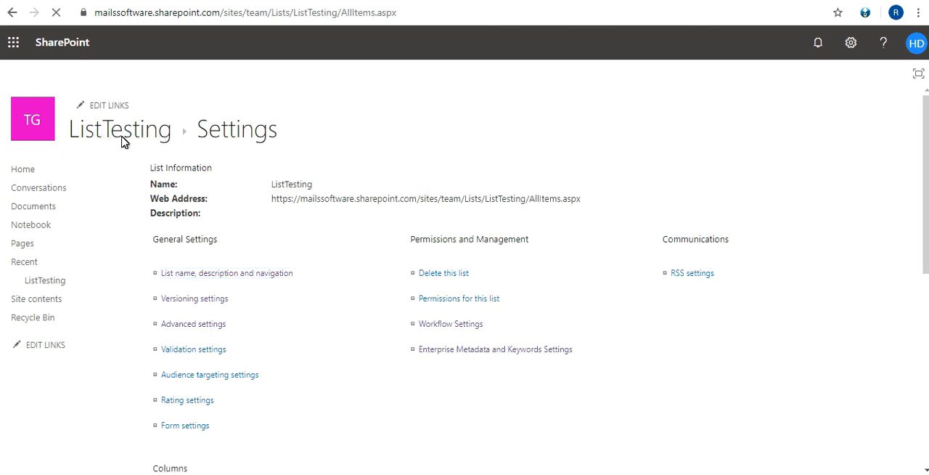
click(243, 1)
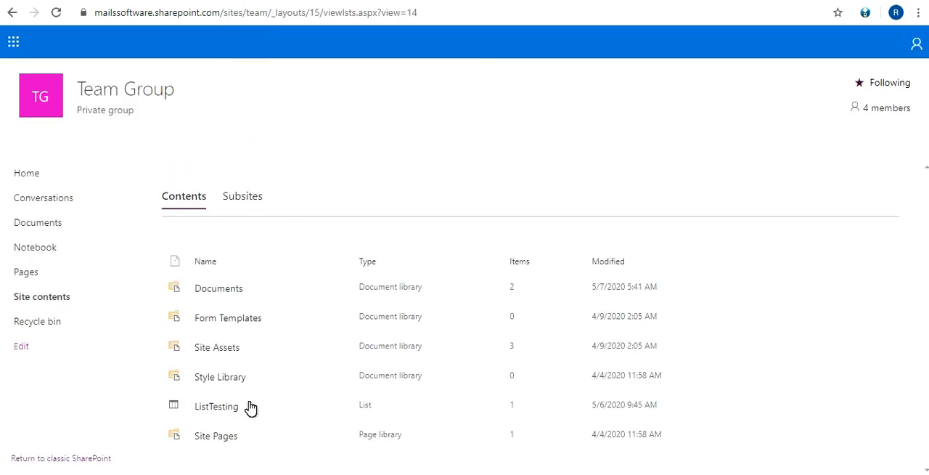
right_click(212, 413)
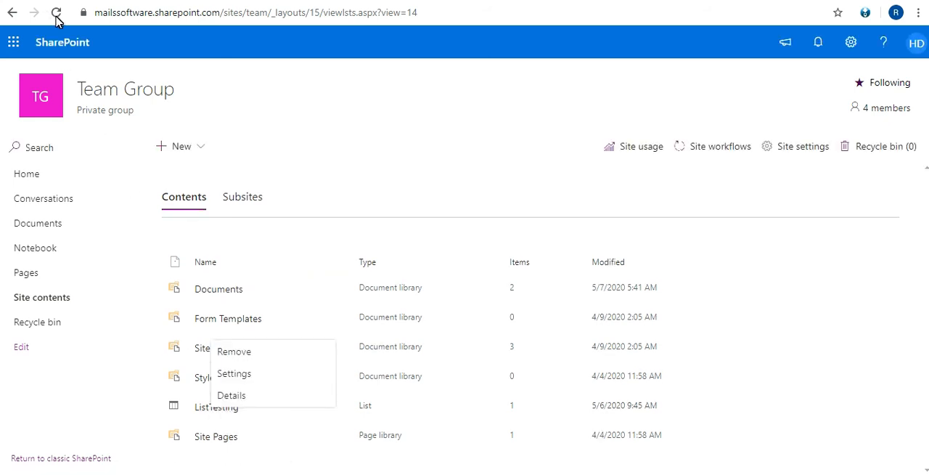
click(57, 14)
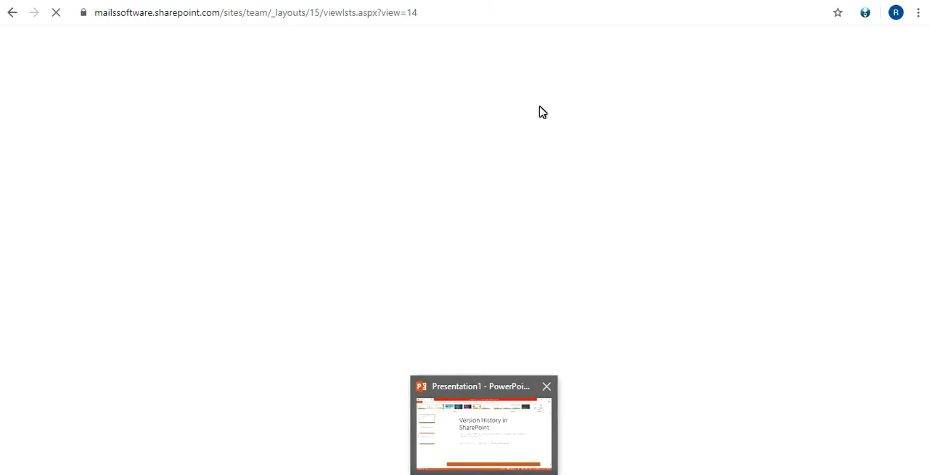
click(237, 0)
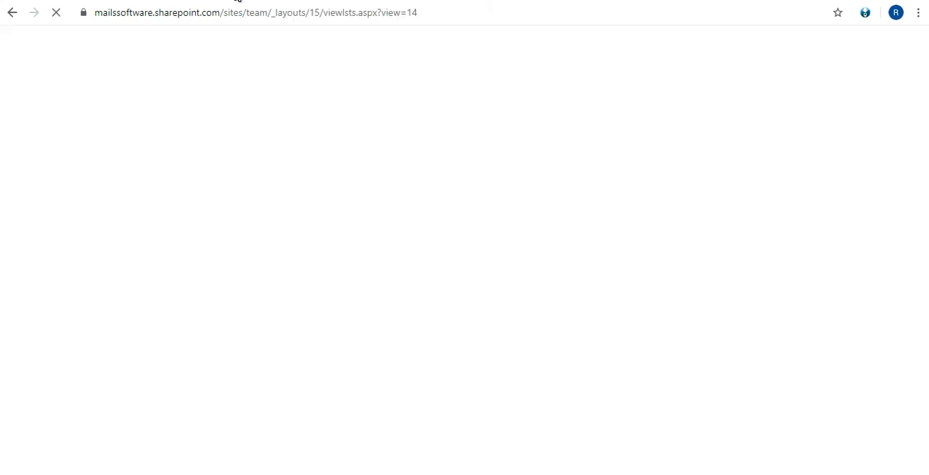
drag(254, 16, 379, 16)
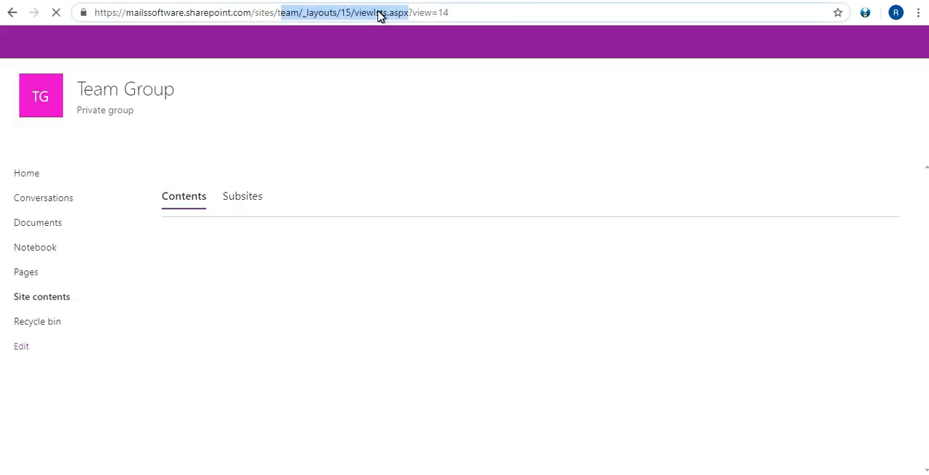
click(379, 11)
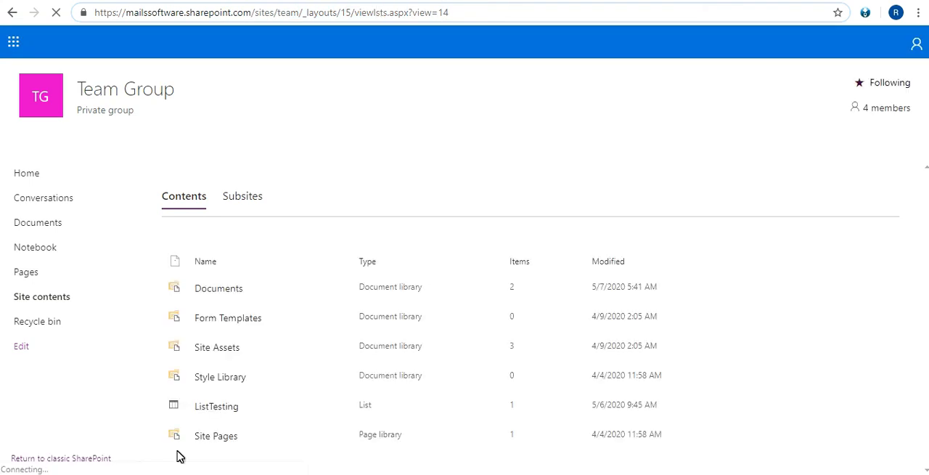
Open the ListTesting list from the site contents
click(216, 412)
right_click(216, 412)
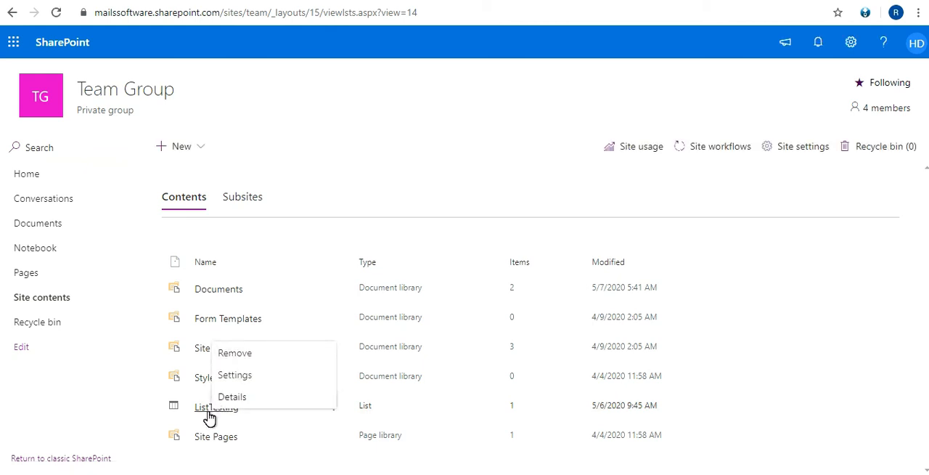
click(209, 411)
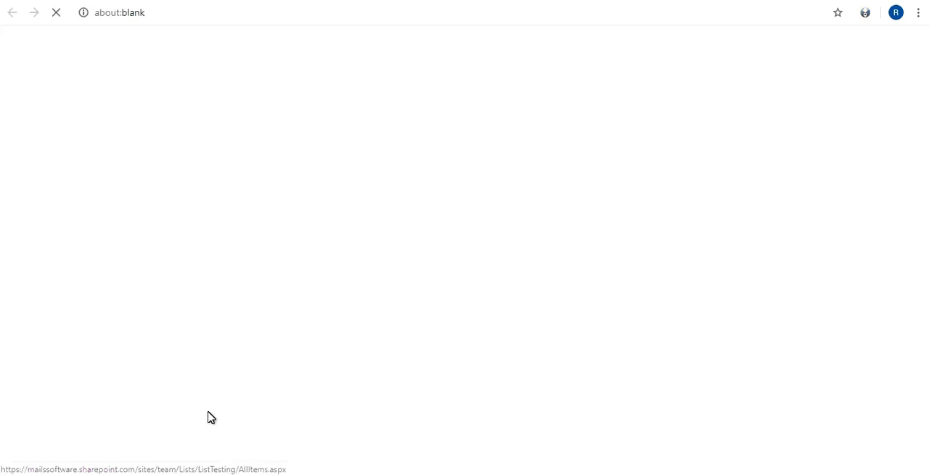
double_click(414, 12)
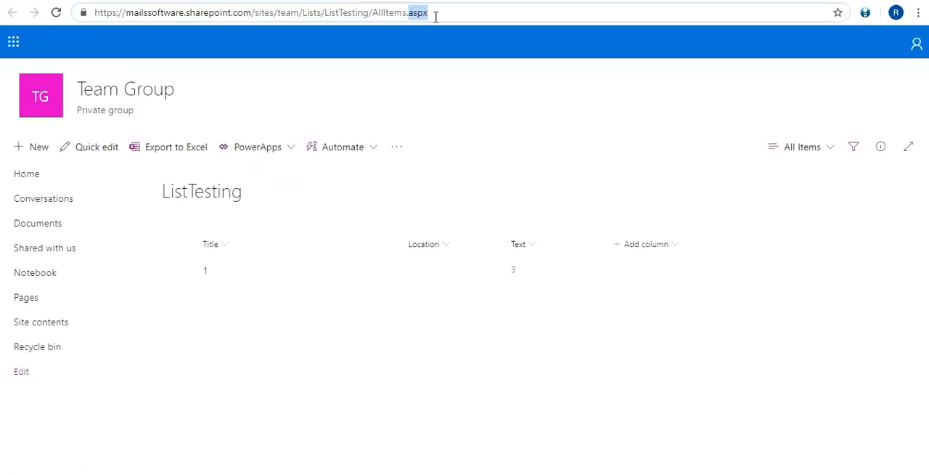
click(268, 283)
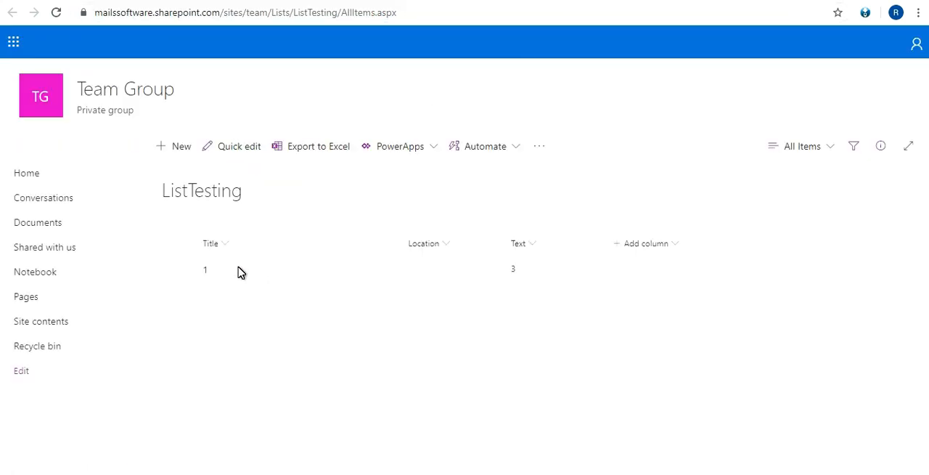
Select the item titled 1 in ListTesting, look for Version history among its available actions, and dismiss them
right_click(244, 266)
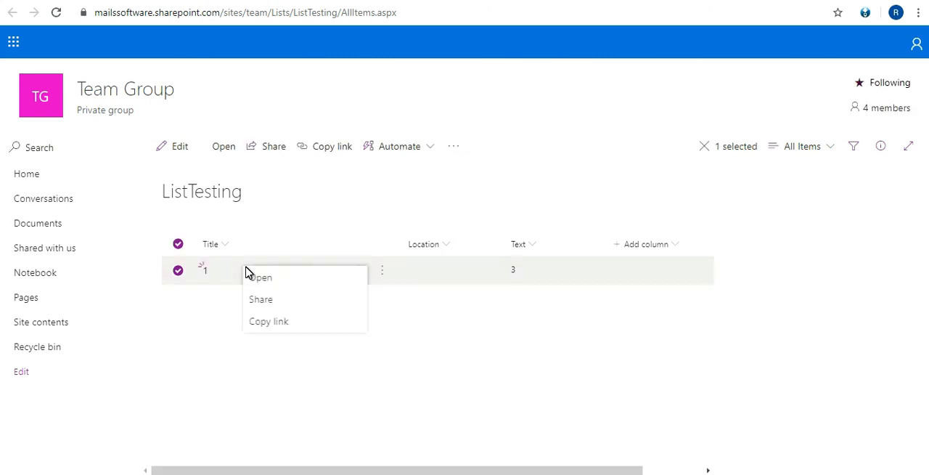
click(383, 275)
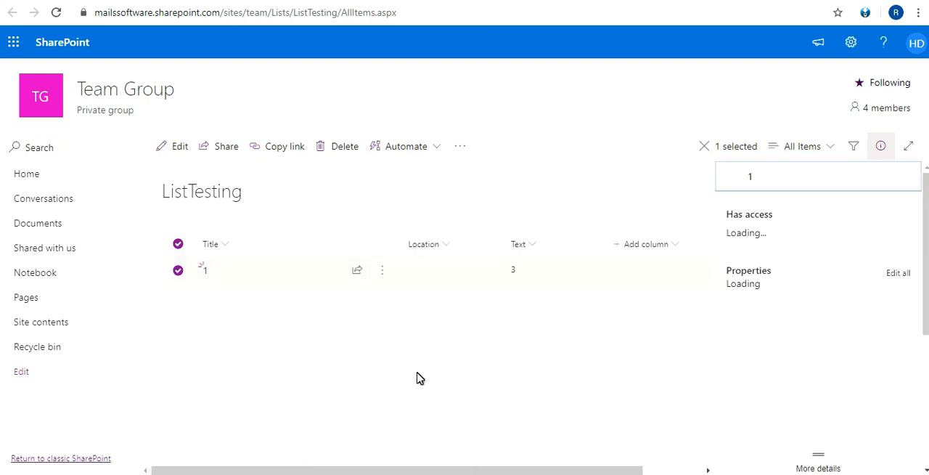
click(383, 273)
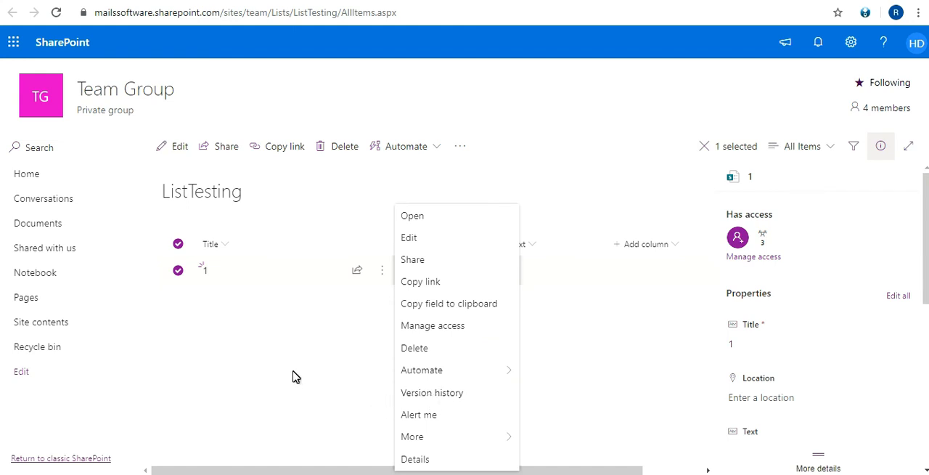
click(346, 414)
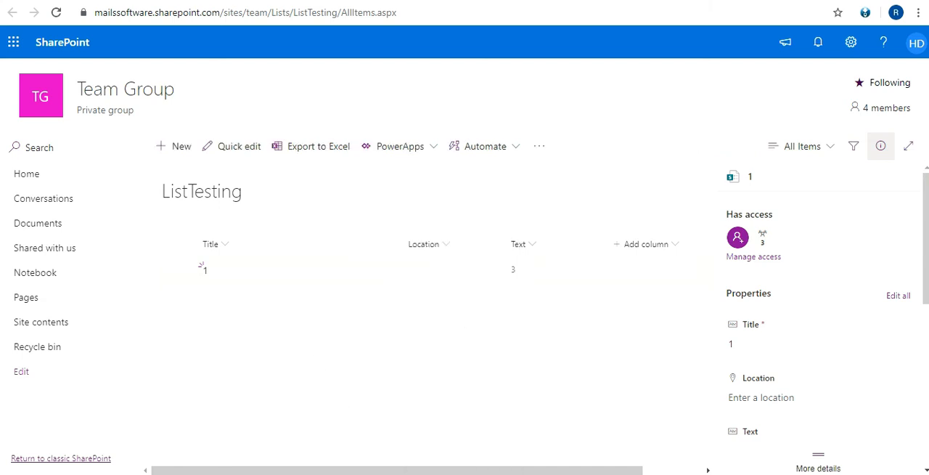
Switch to Presentation1 in PowerPoint and display the Ransomware Attacks slide
mouse_move(483, 473)
click(484, 429)
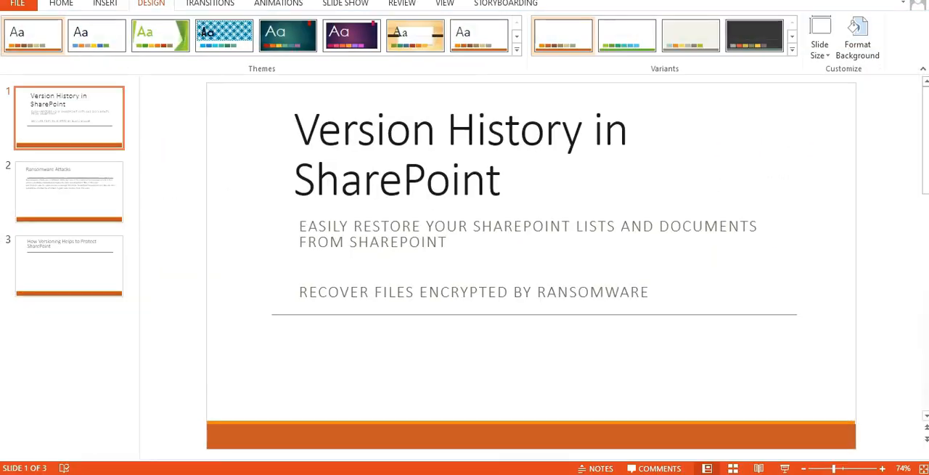
click(88, 208)
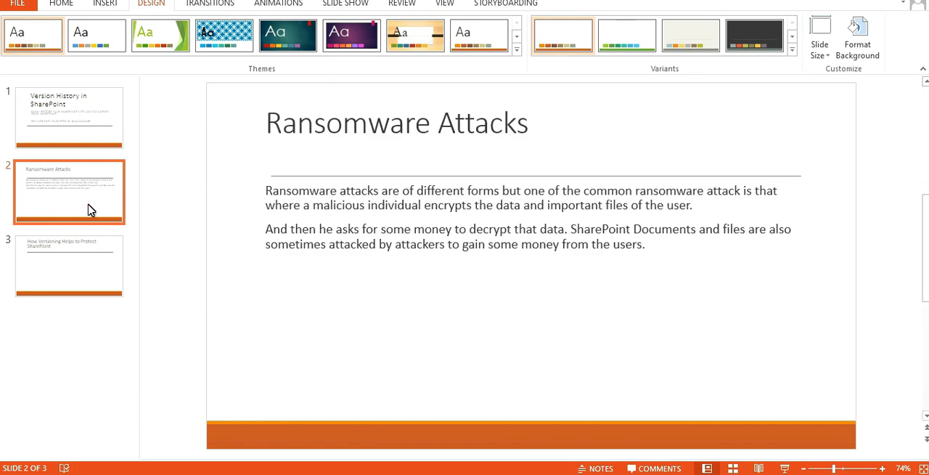